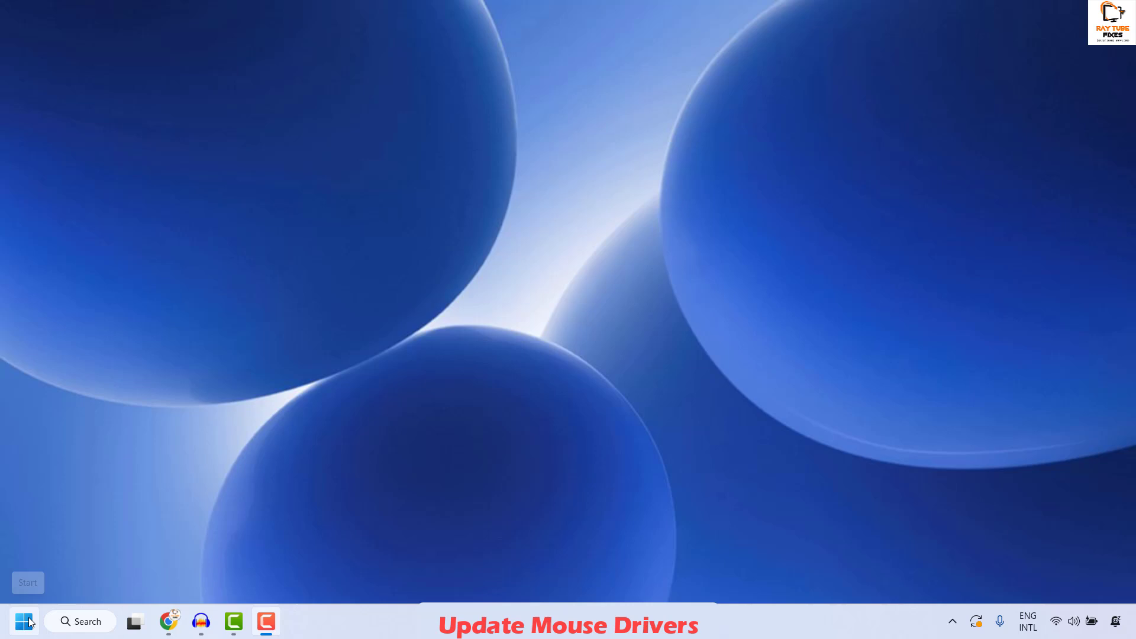
Open Device Manager from the Start right-click menu, expand Mice and other pointing devices, and select the first HID-compliant mouse.
right_click(30, 622)
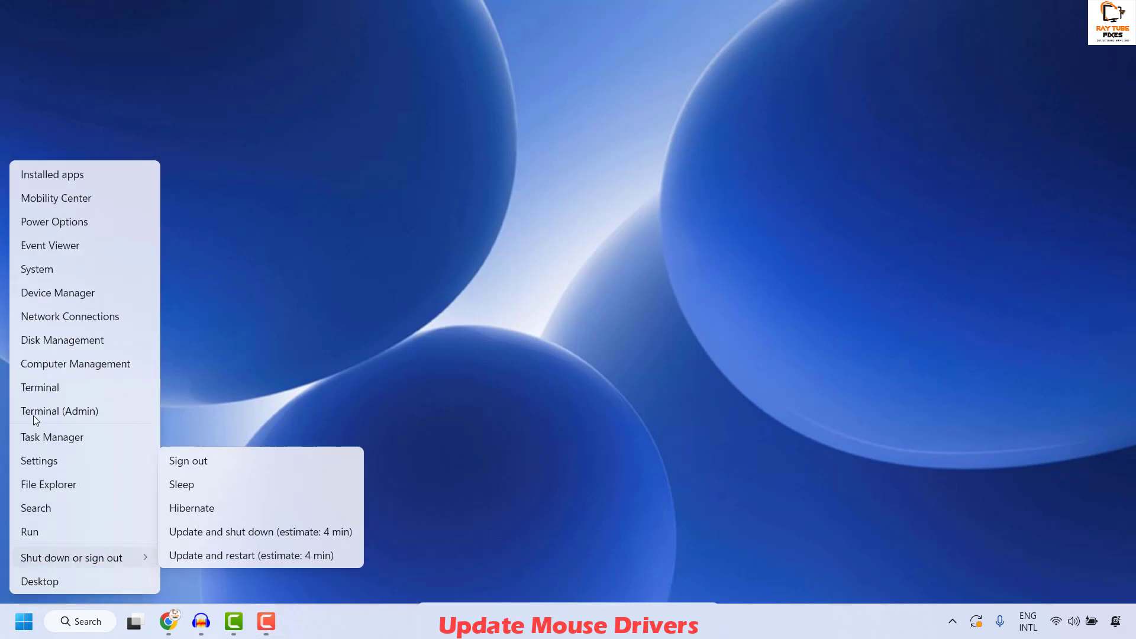
left_click(66, 294)
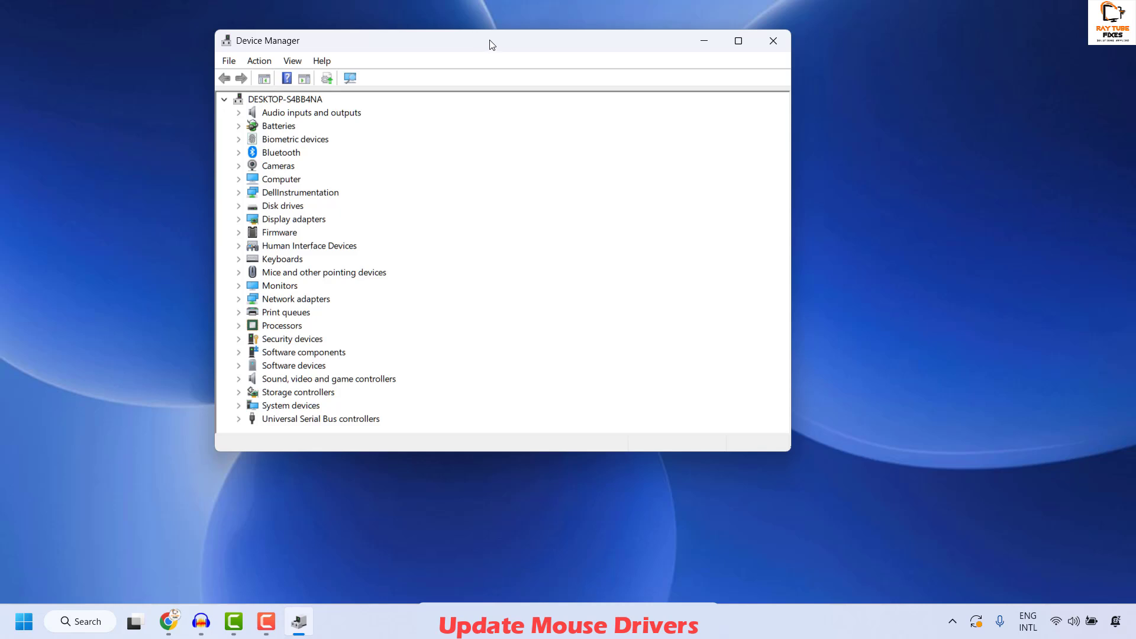
left_click(239, 273)
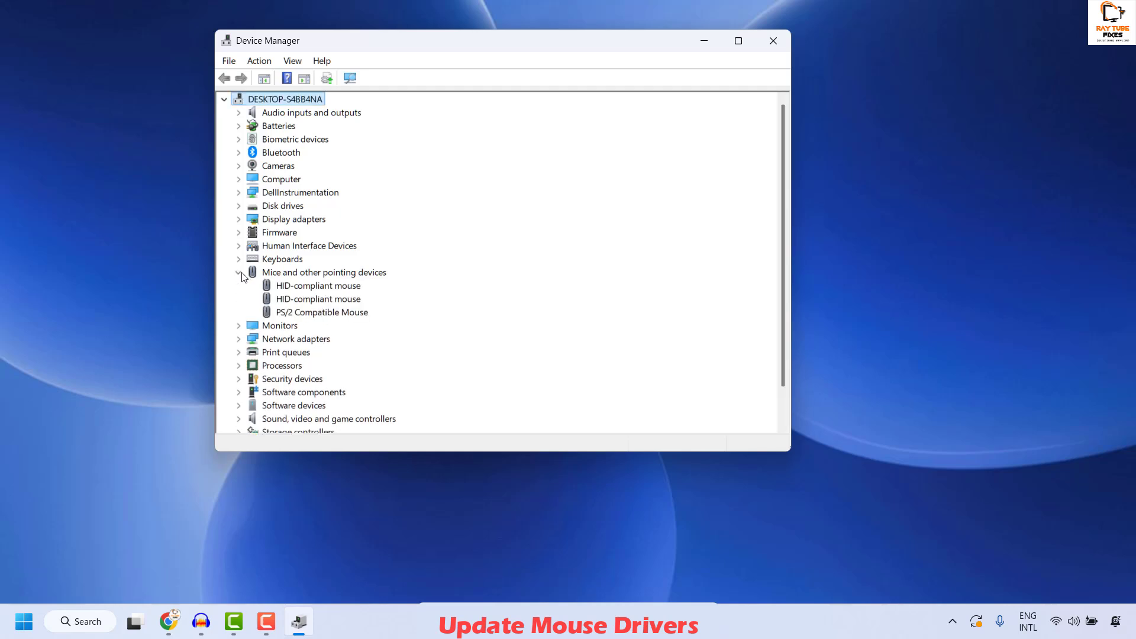
left_click(306, 287)
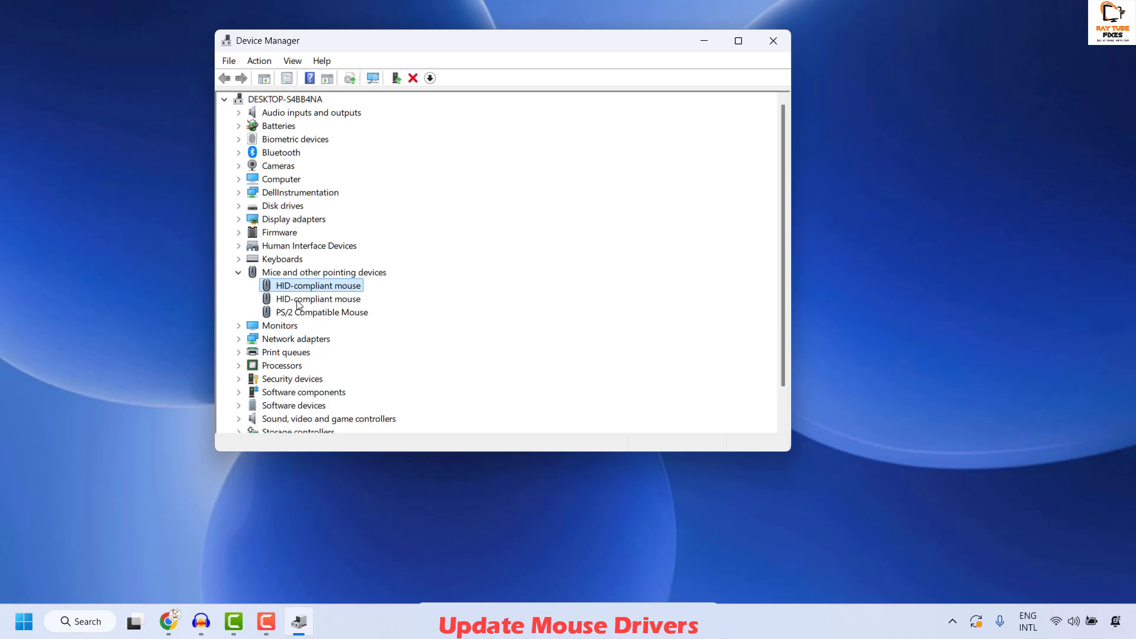
left_click(298, 302)
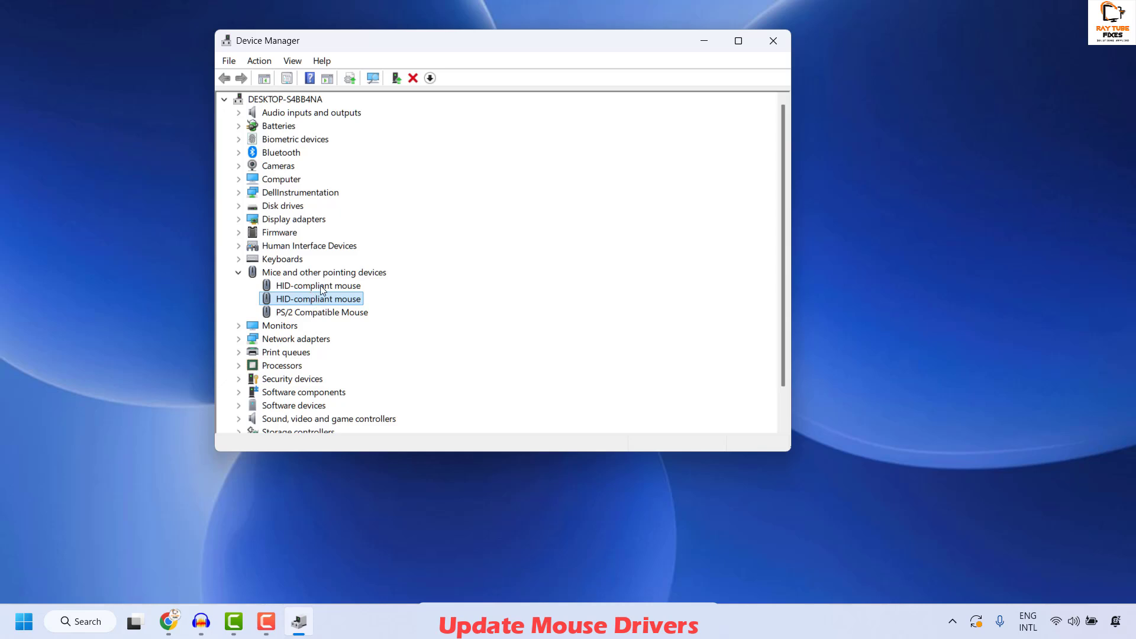
left_click(323, 290)
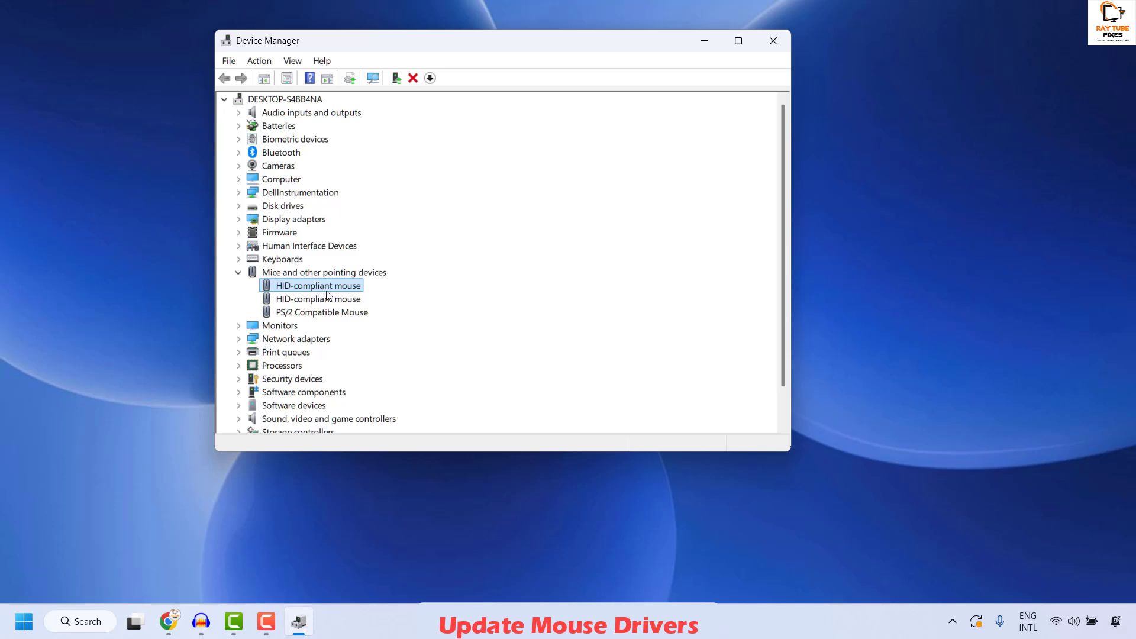
Search automatically for newer drivers for both HID-compliant mice, confirming the best drivers are installed.
right_click(327, 291)
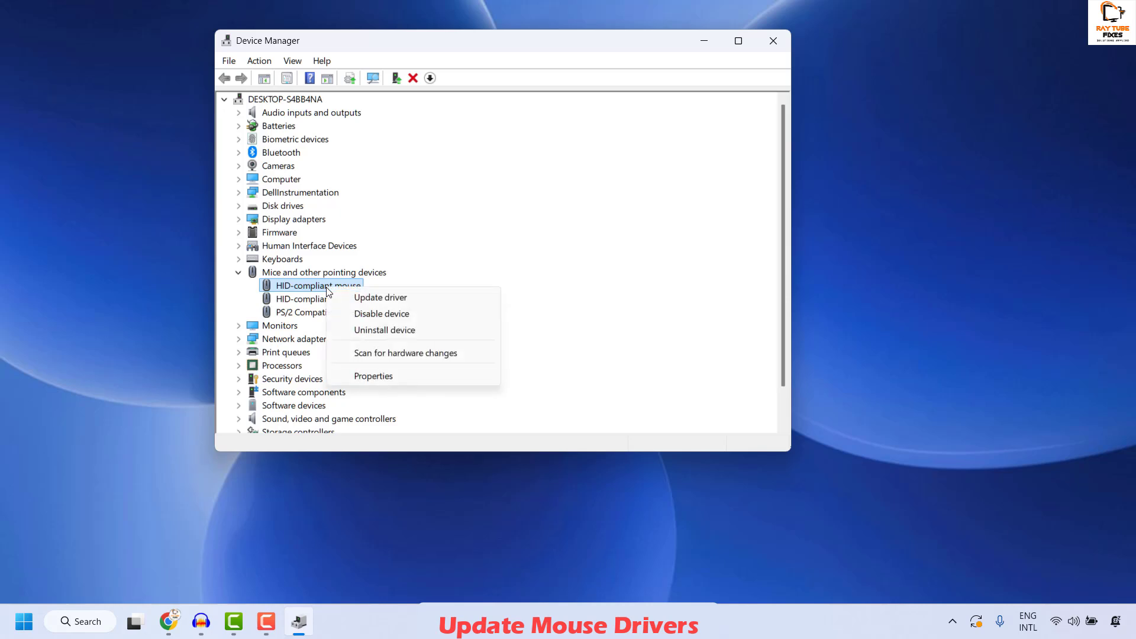
left_click(392, 299)
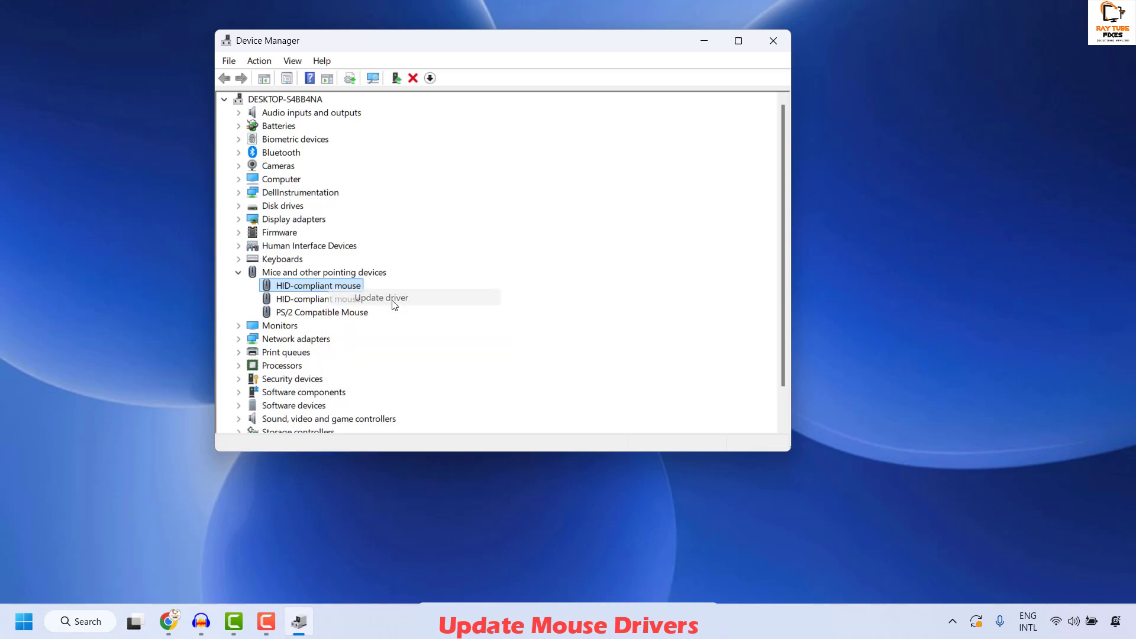
left_click(403, 222)
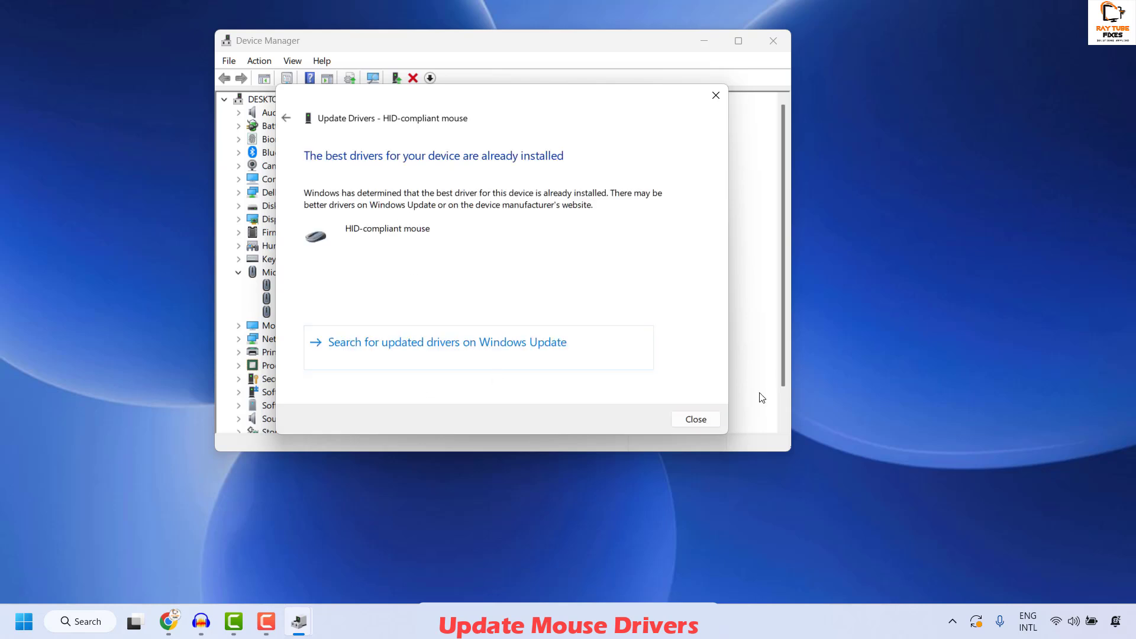
left_click(714, 419)
right_click(343, 301)
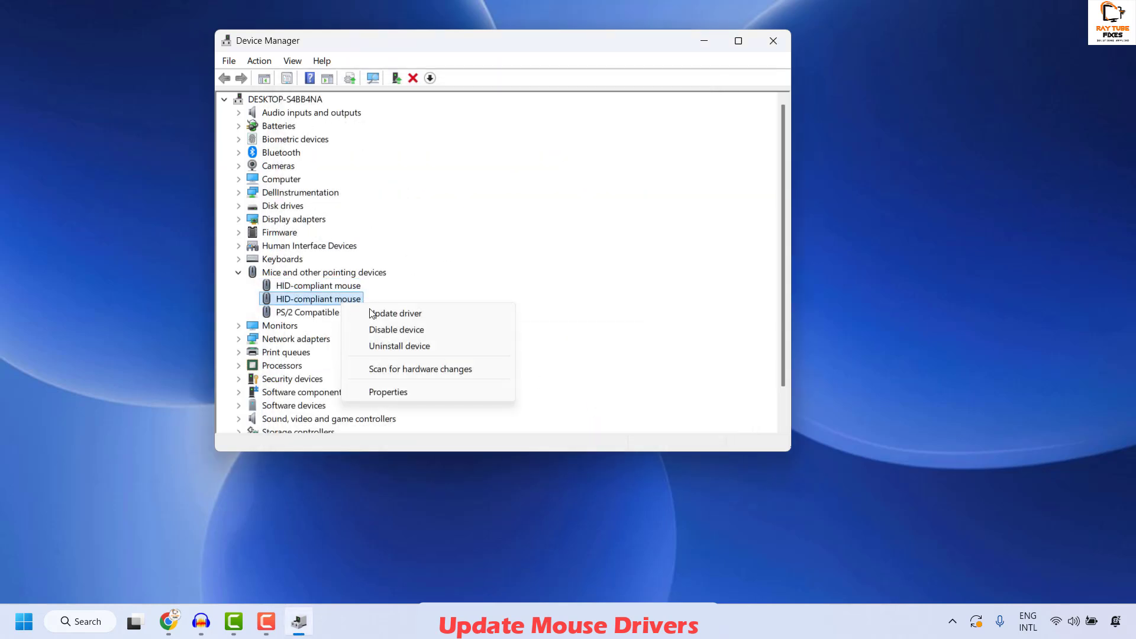
left_click(428, 317)
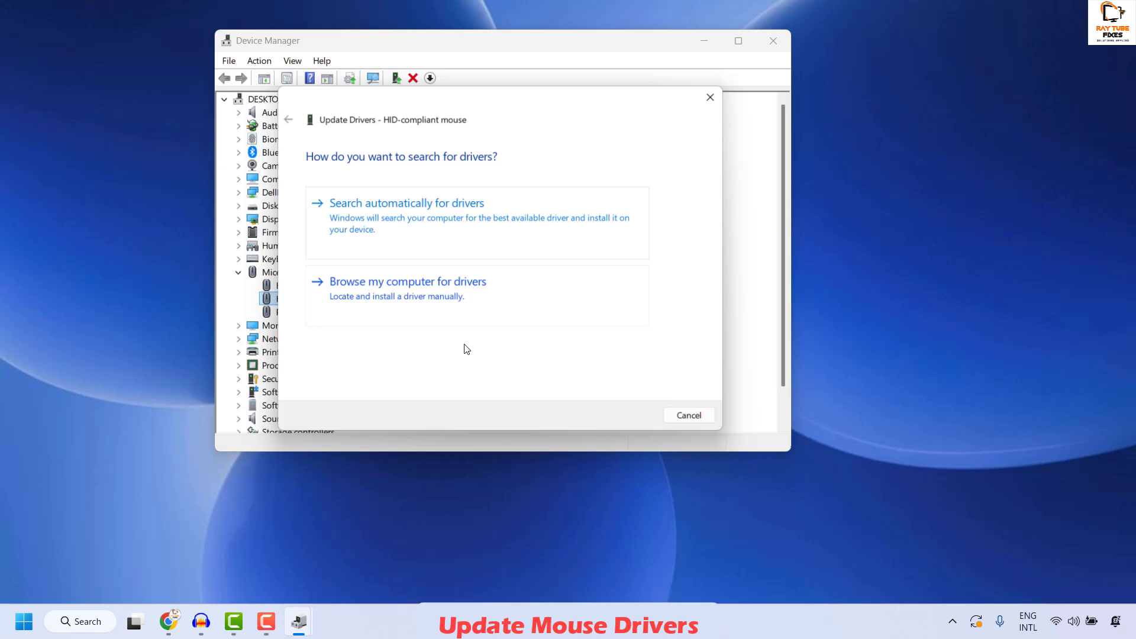
left_click(409, 212)
left_click(696, 419)
Search automatically for a newer PS/2 Compatible Mouse driver, then close Device Manager.
right_click(335, 312)
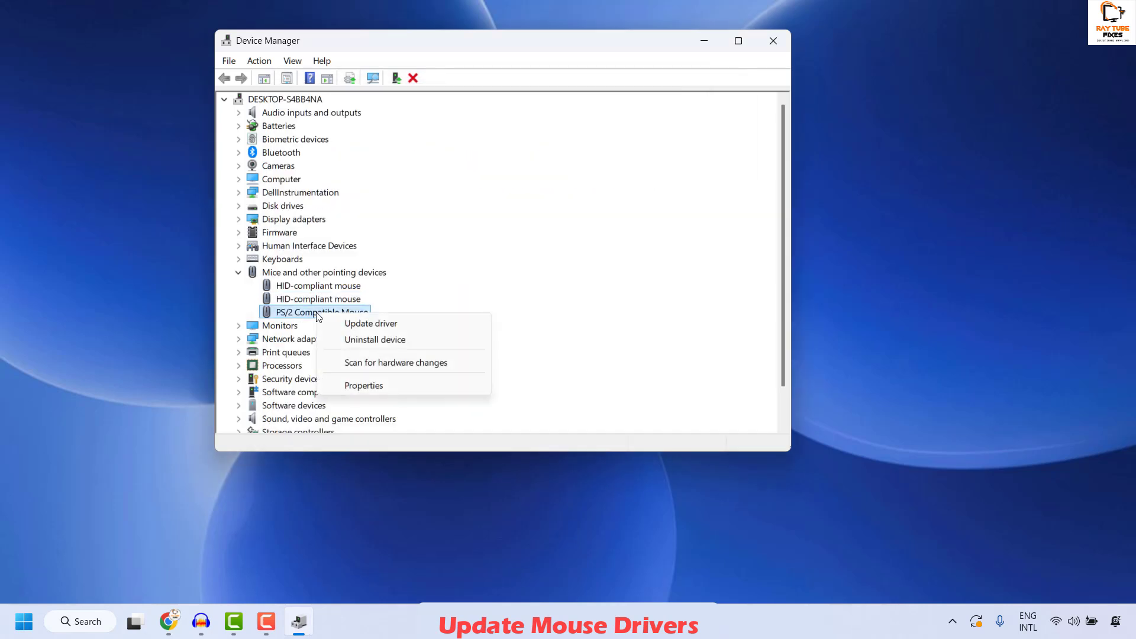
left_click(372, 325)
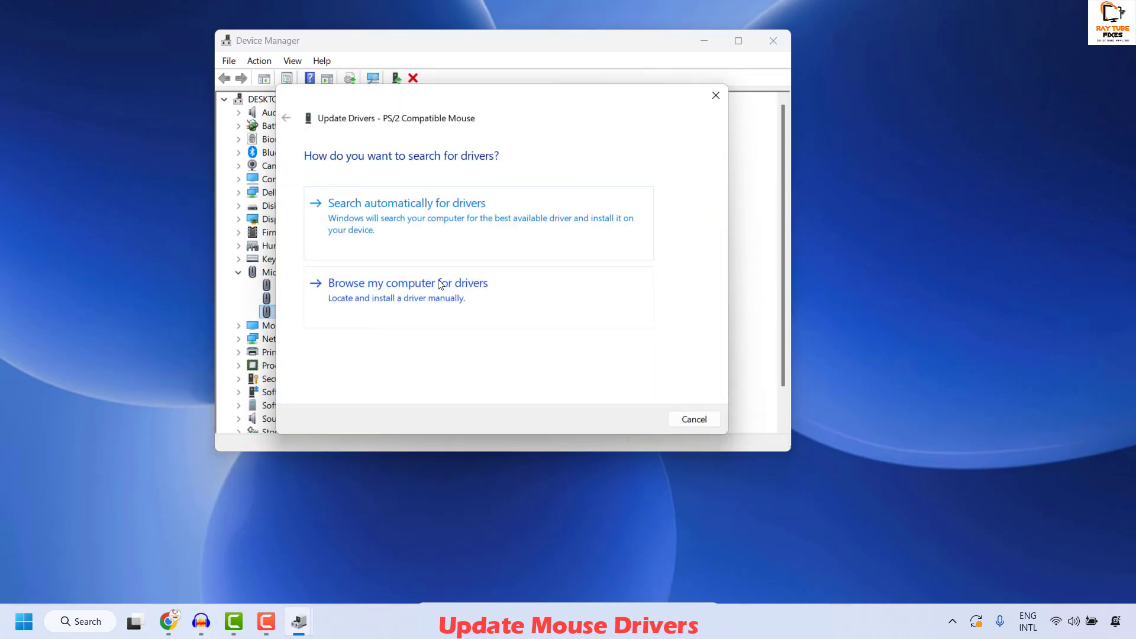
left_click(379, 214)
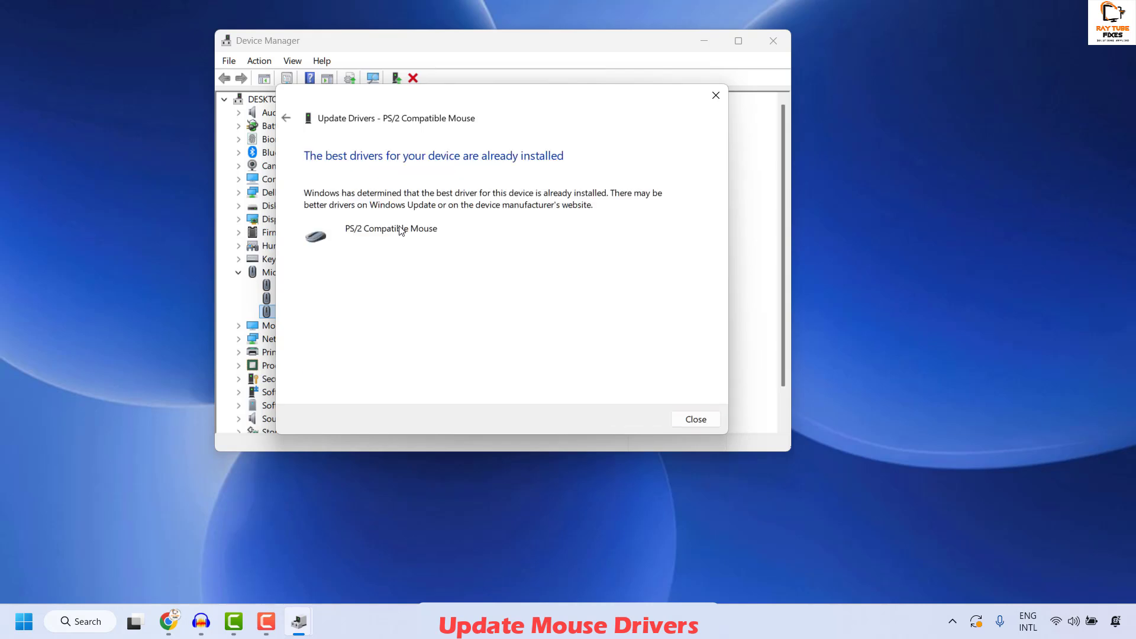
left_click(696, 419)
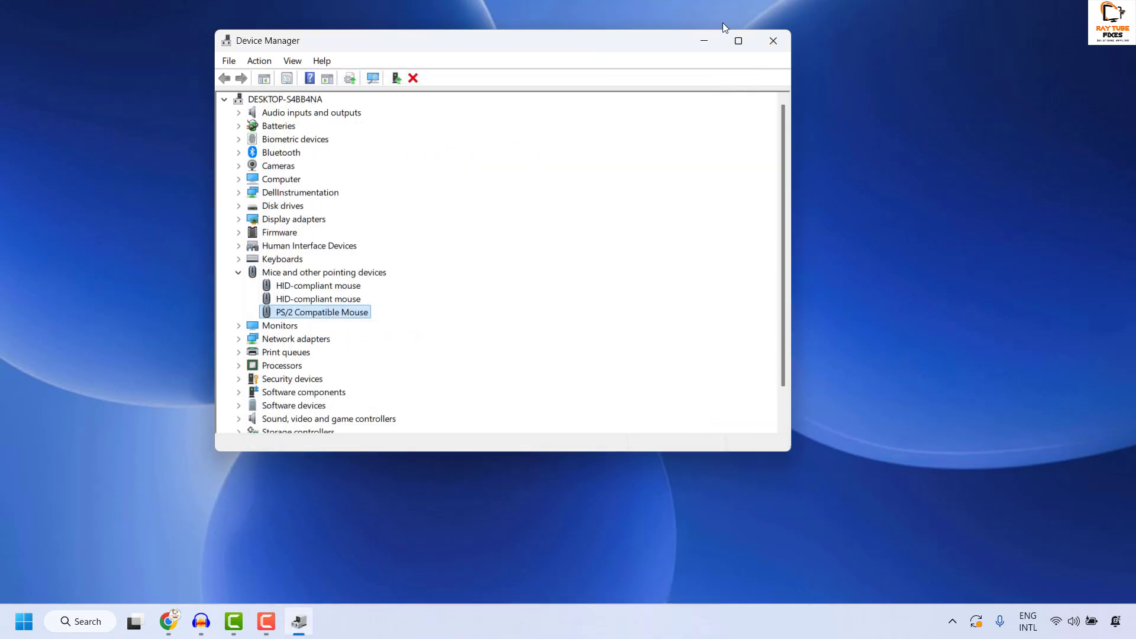
left_click(774, 40)
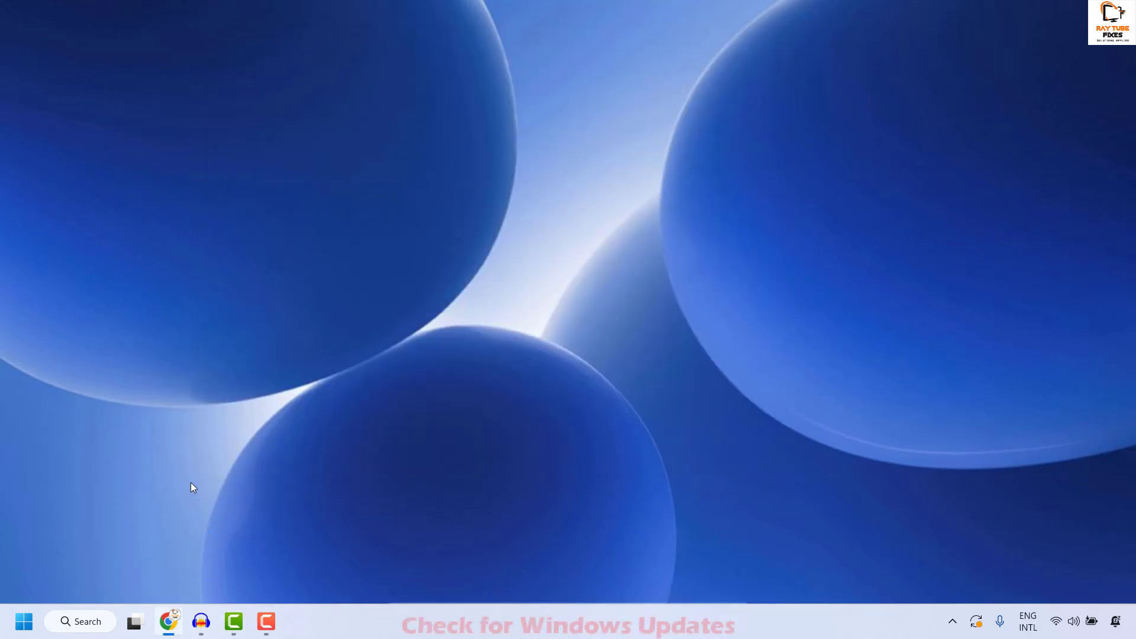
In Settings' Windows Update page, view the Restart now options for two pending cumulative updates, then close Settings.
right_click(23, 620)
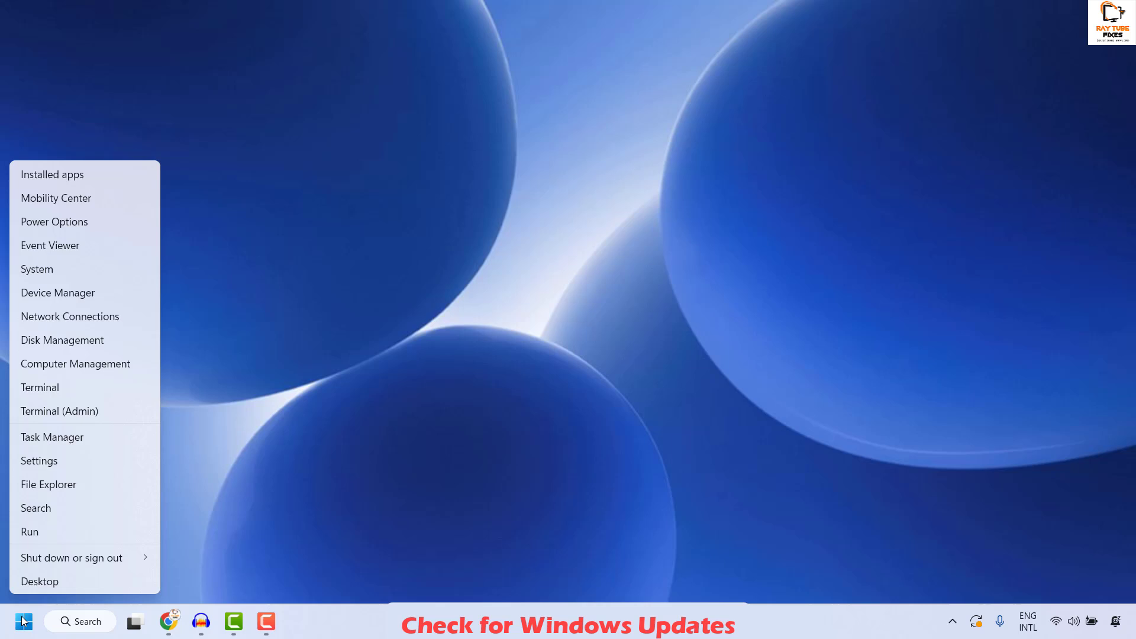
left_click(64, 461)
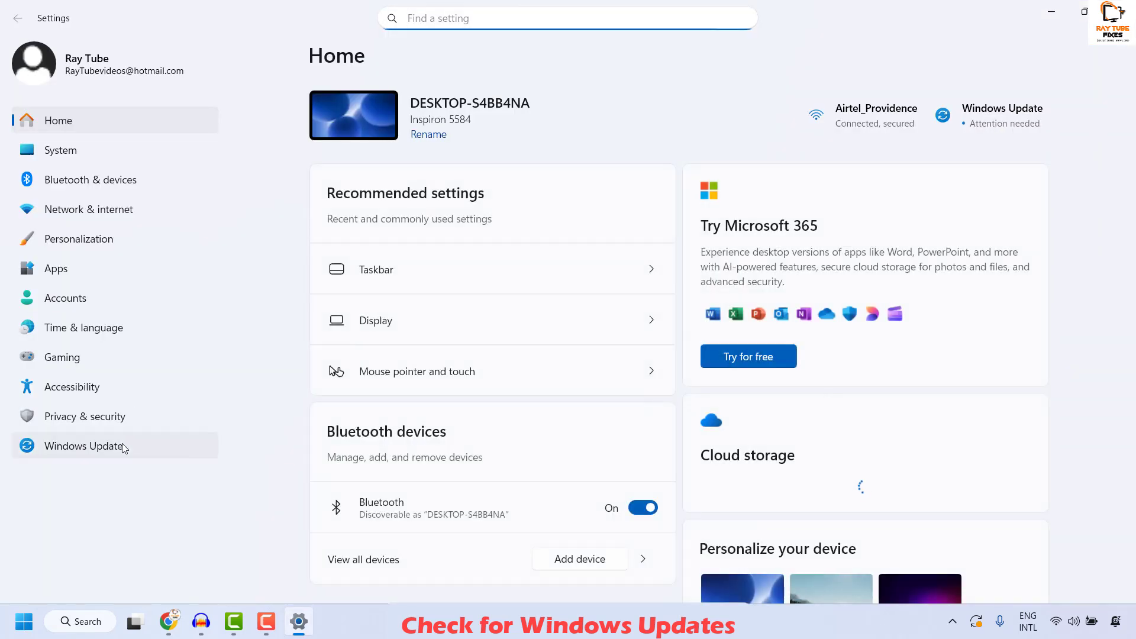
left_click(90, 450)
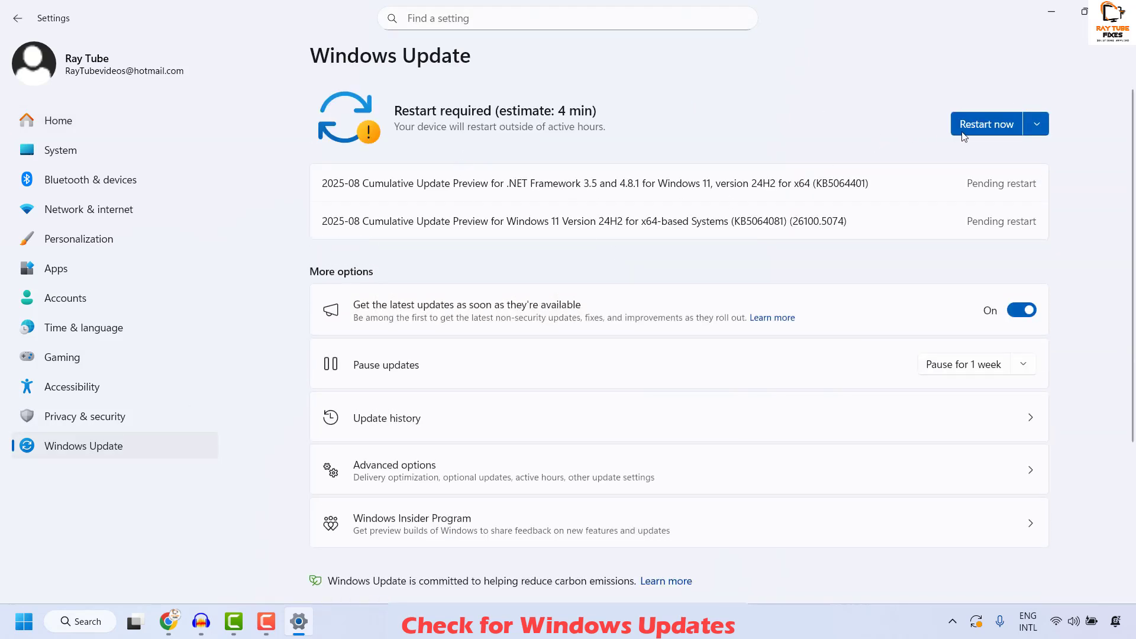
left_click(1032, 133)
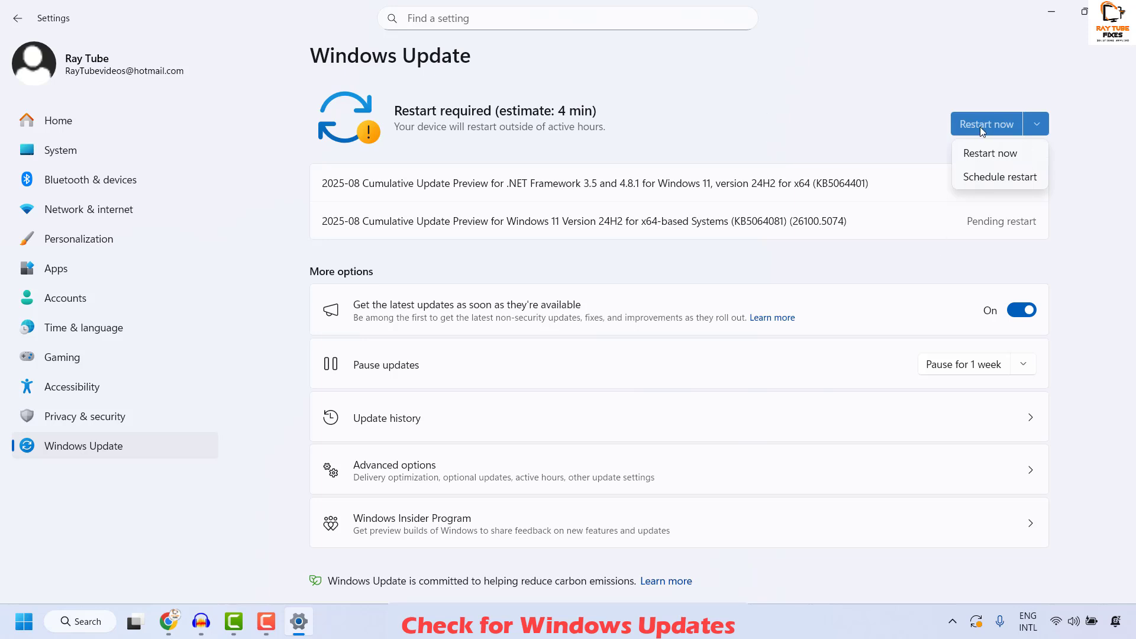
left_click(1118, 12)
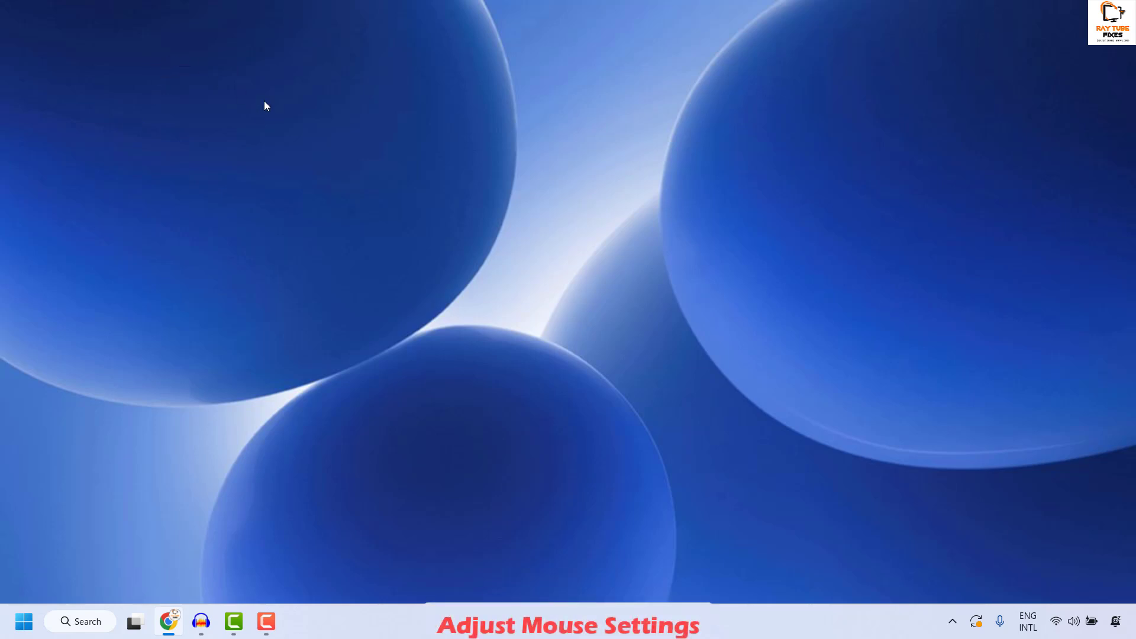
Find Control Panel by searching 'control' and set View by to Large icons.
left_click(97, 623)
type("co")
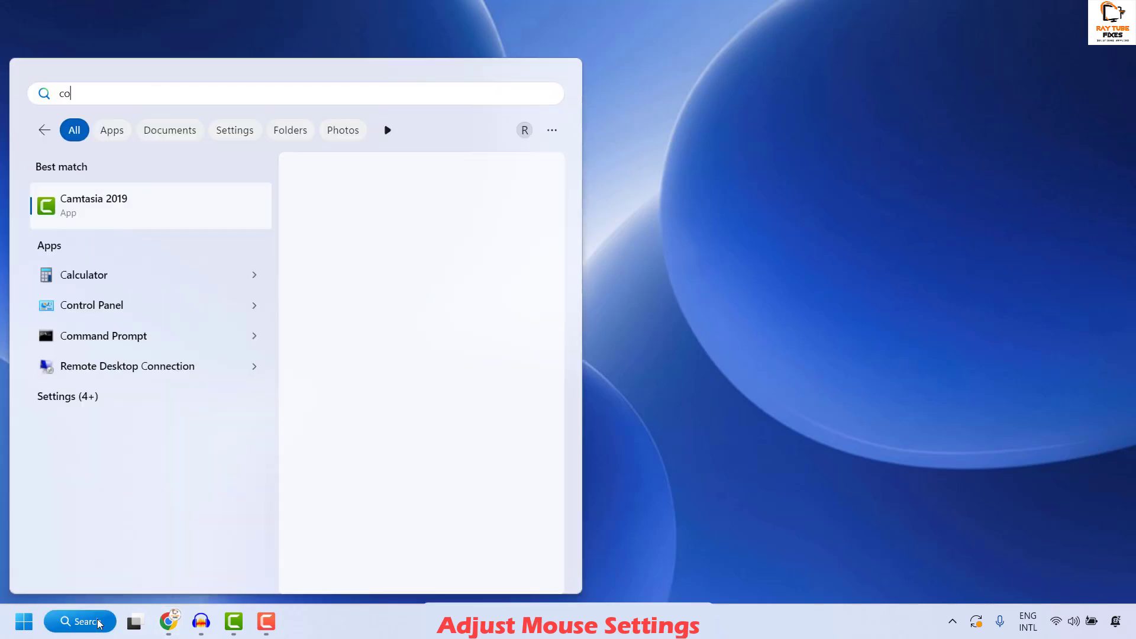
type("ntrol")
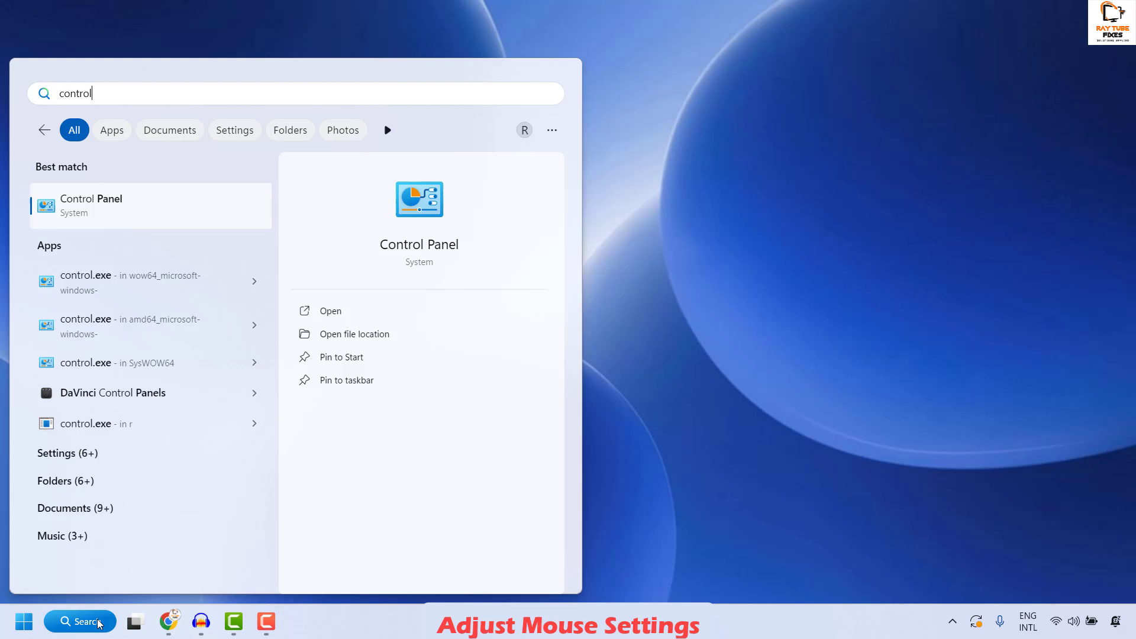
left_click(100, 213)
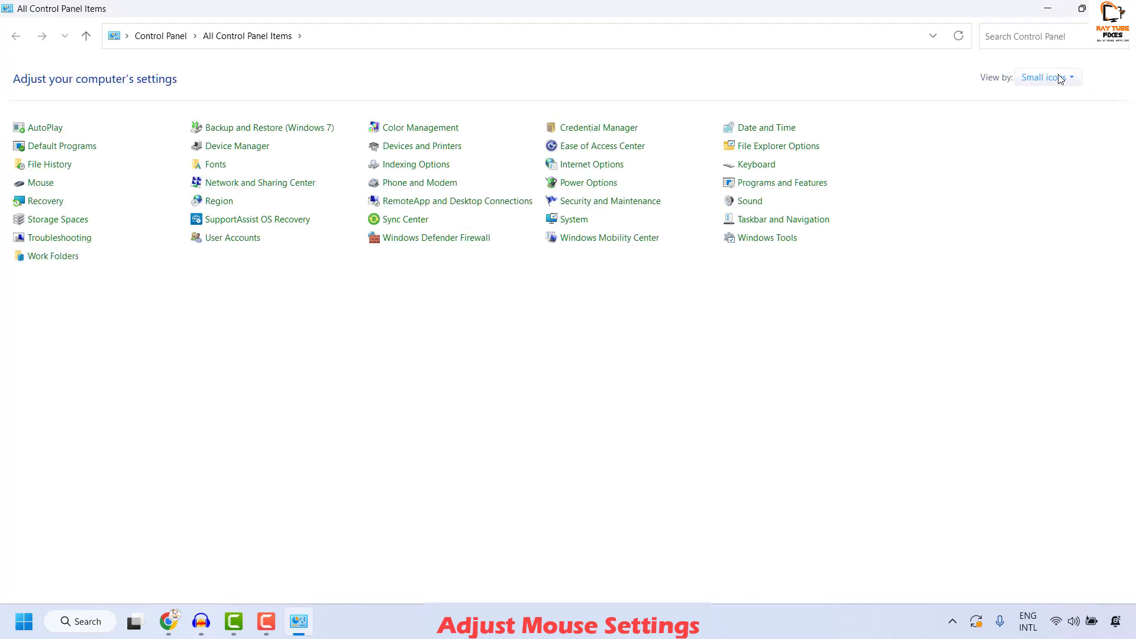
left_click(1045, 77)
left_click(1058, 97)
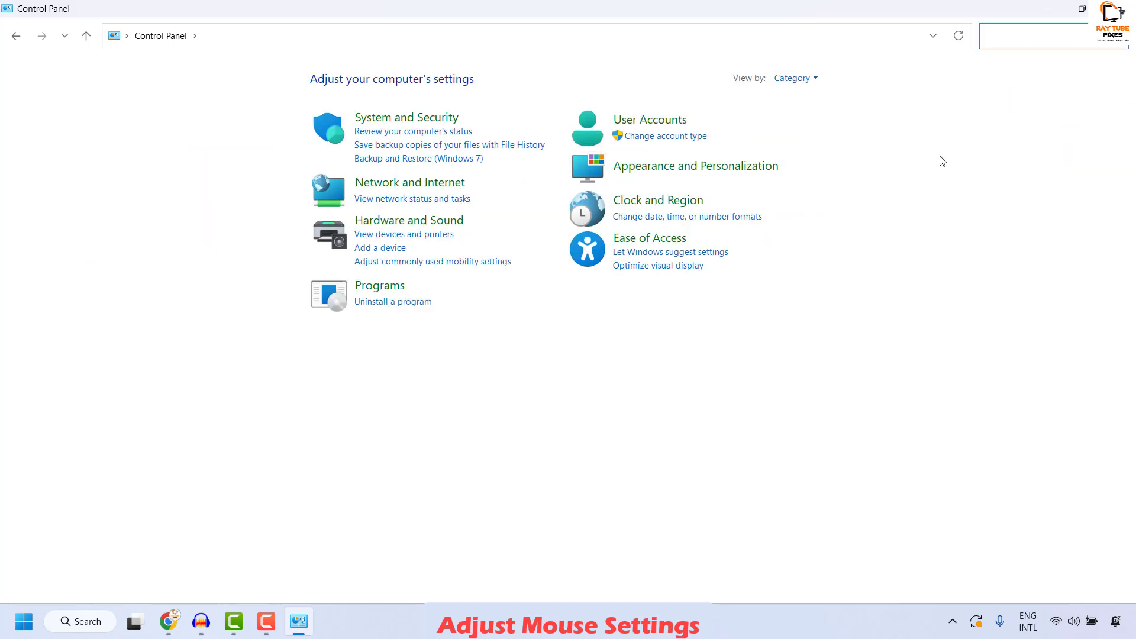
left_click(812, 84)
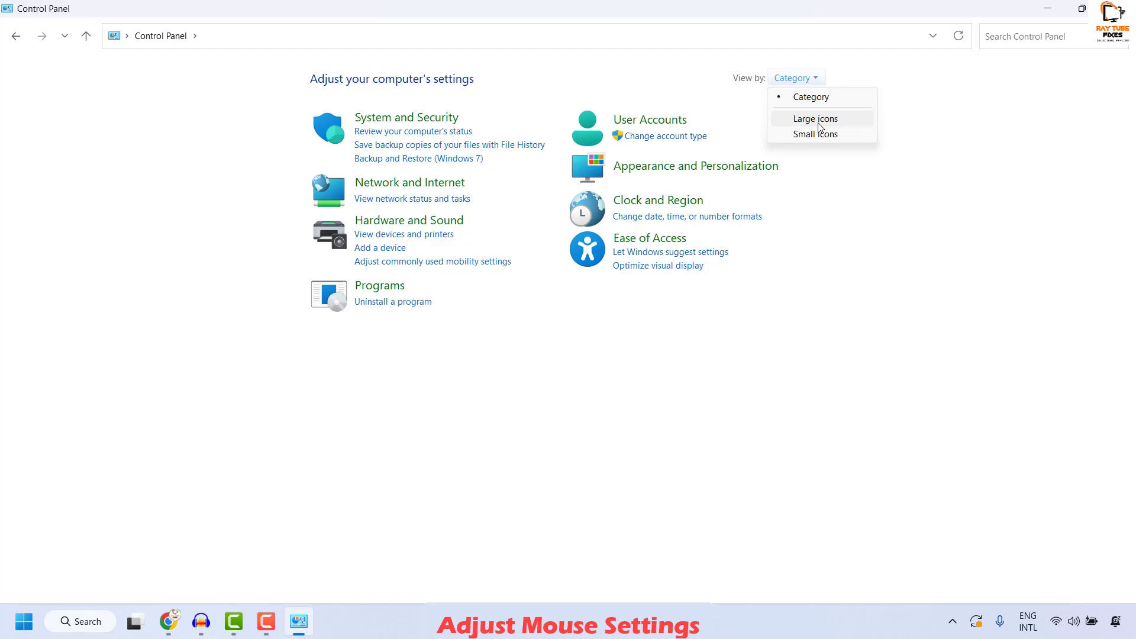
left_click(819, 124)
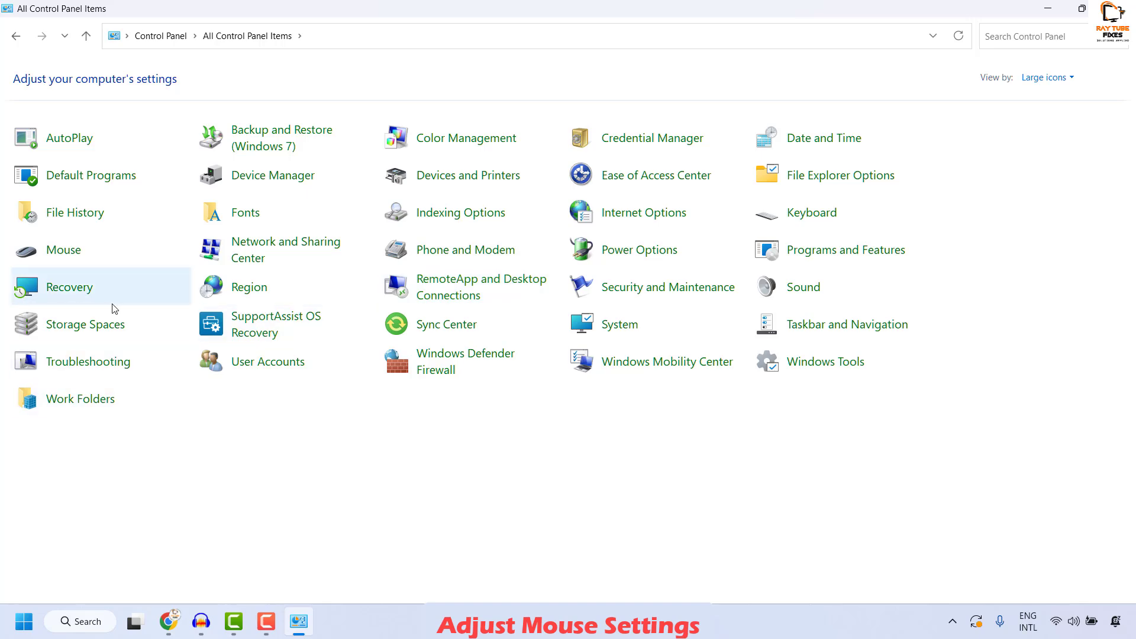
Confirm the Mouse Wheel tab shows 3 lines vertical and 3 characters horizontal, click OK, and Alt+F4 Control Panel.
left_click(78, 259)
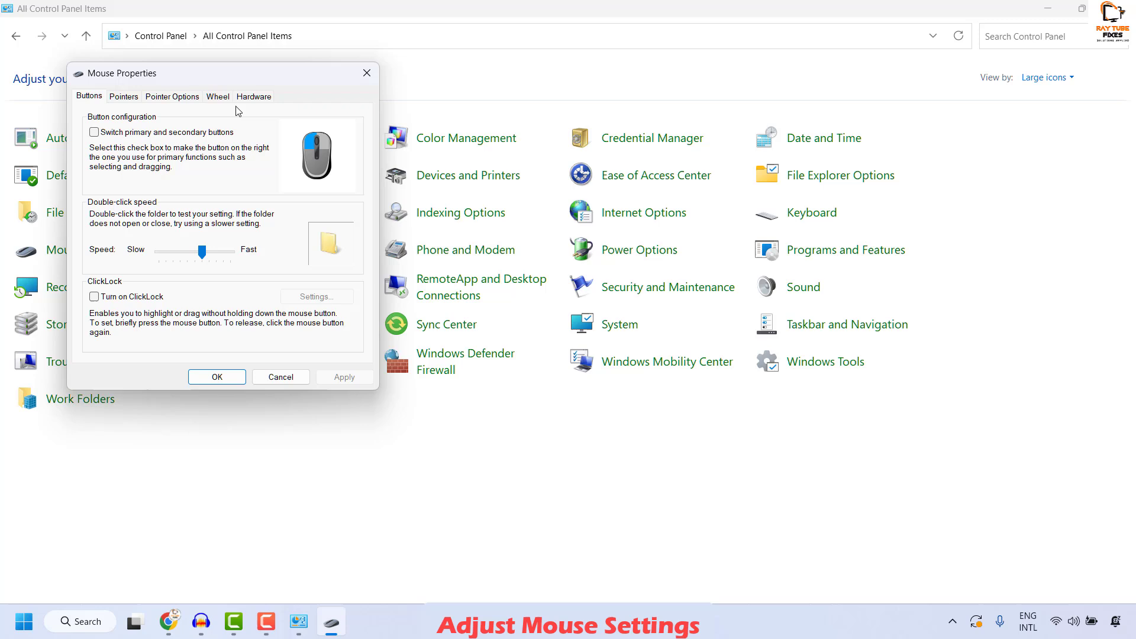
left_click(231, 101)
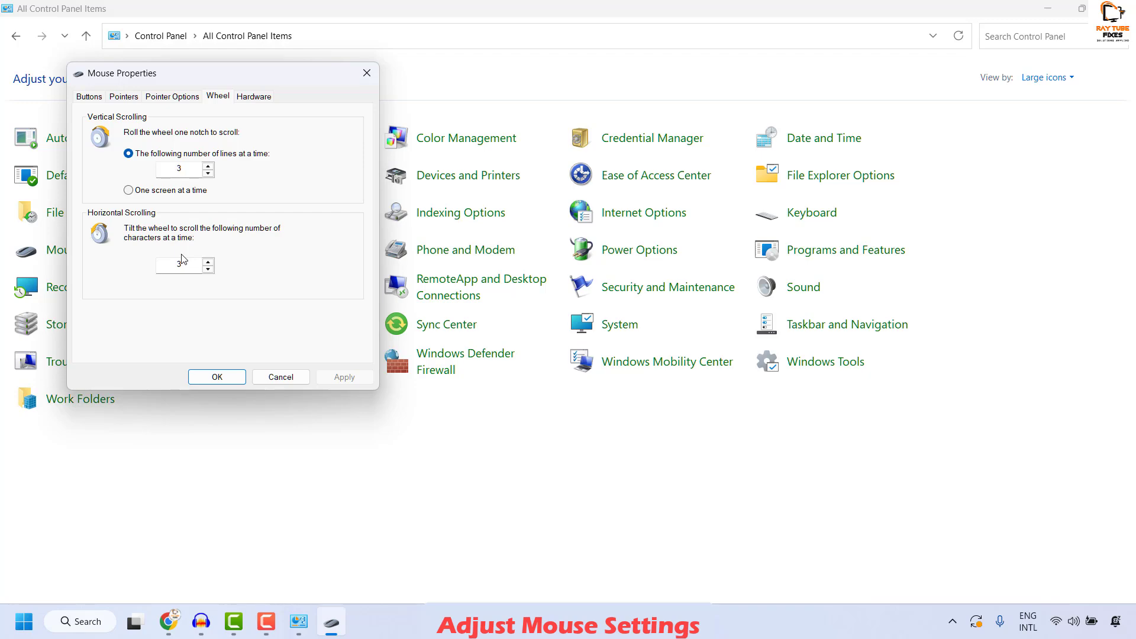
left_click(221, 380)
key("alt+F4")
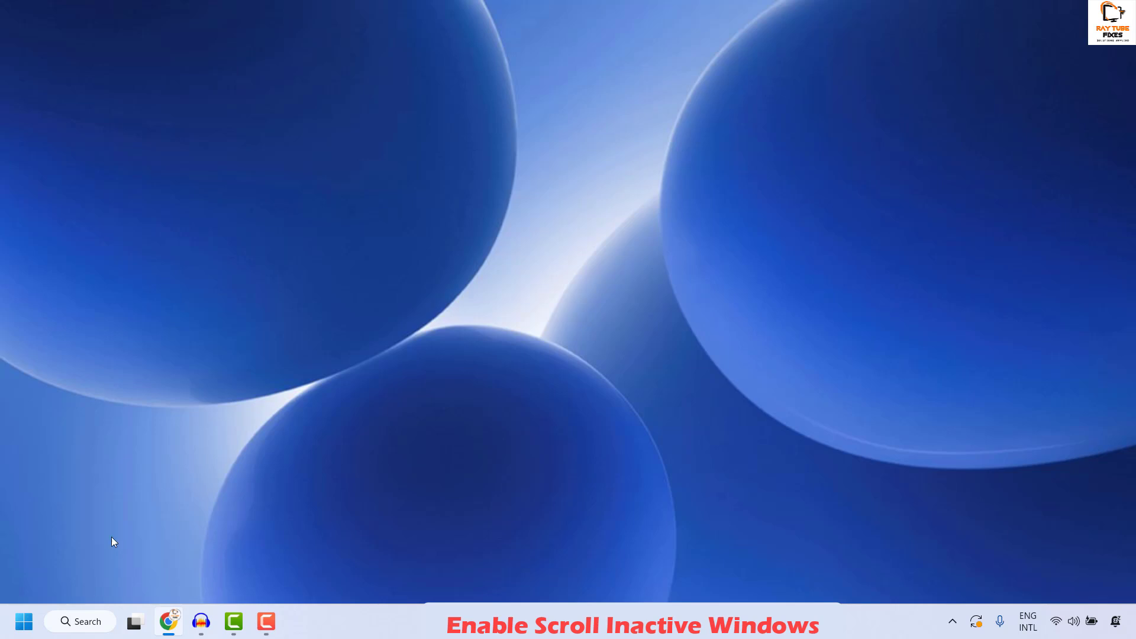
Open Settings from the Start right-click menu and go to Bluetooth & devices > Mouse.
right_click(24, 621)
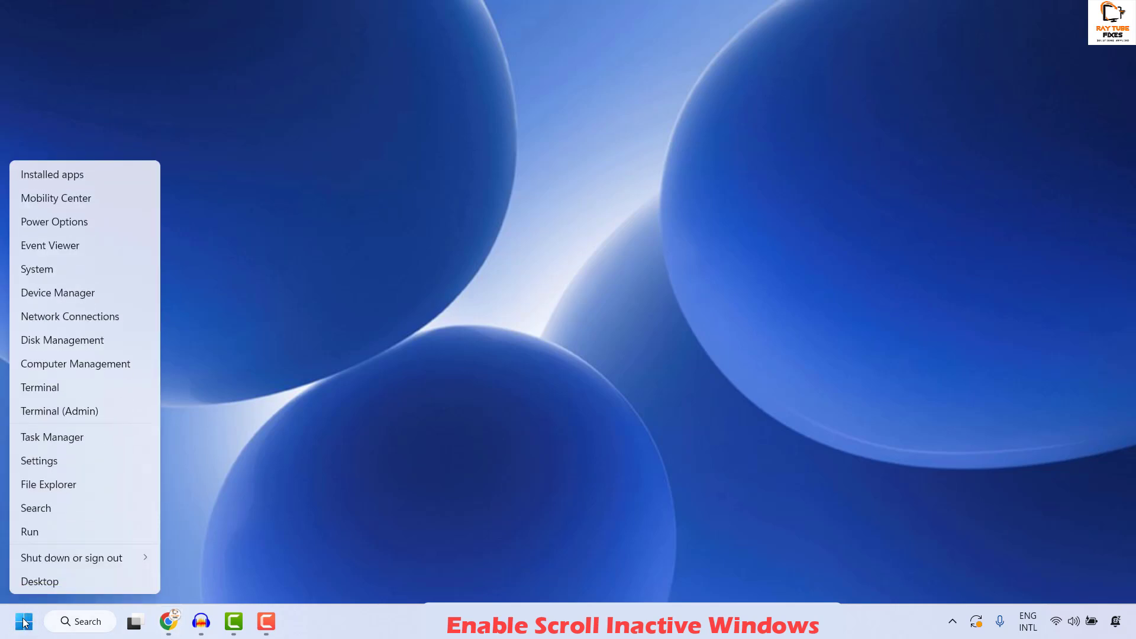
left_click(69, 463)
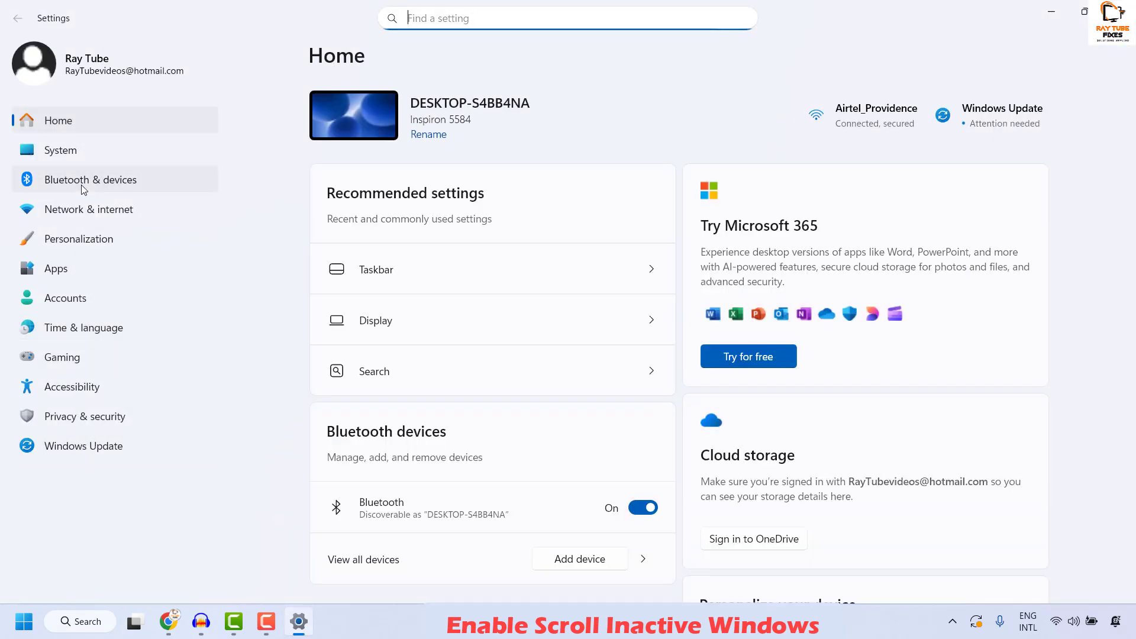
left_click(84, 189)
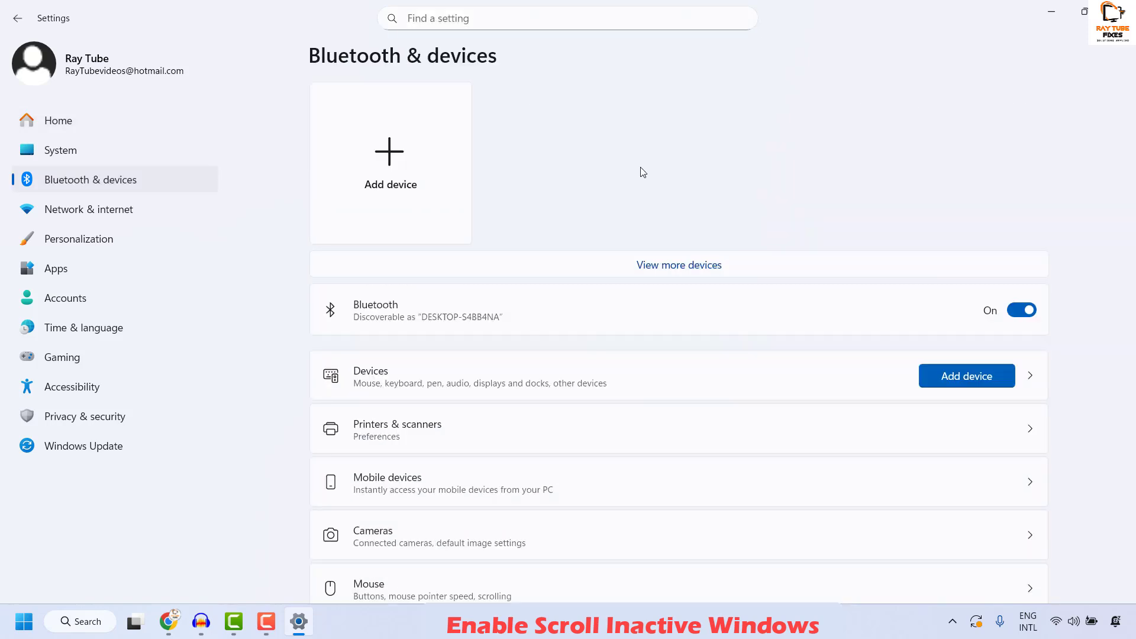
scroll(693, 342, "down", 4)
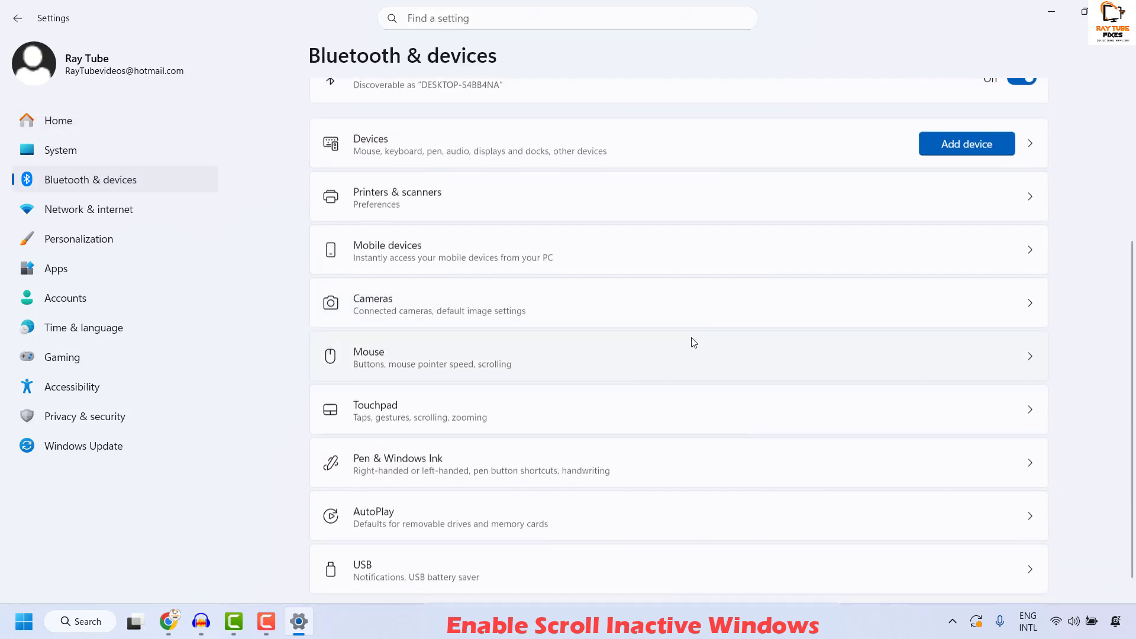
left_click(419, 361)
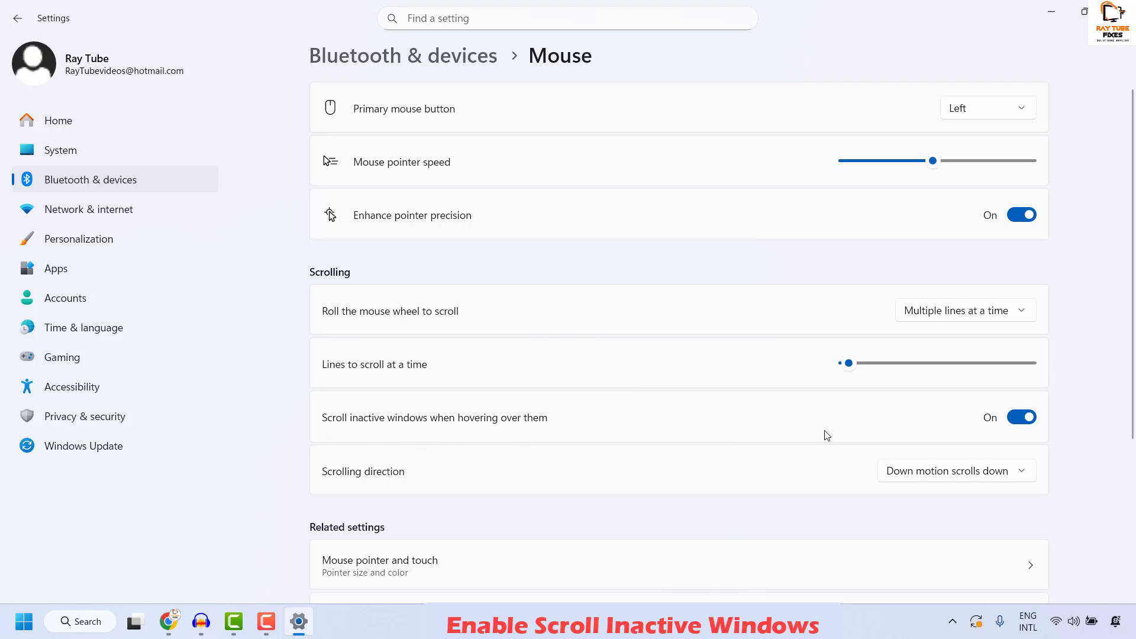
Toggle inactive-window scrolling off and back on, keep 'Multiple lines at a time', and confirm 3 lines.
left_click(1015, 421)
left_click(1026, 422)
left_click(1010, 320)
left_click(399, 388)
left_click(851, 368)
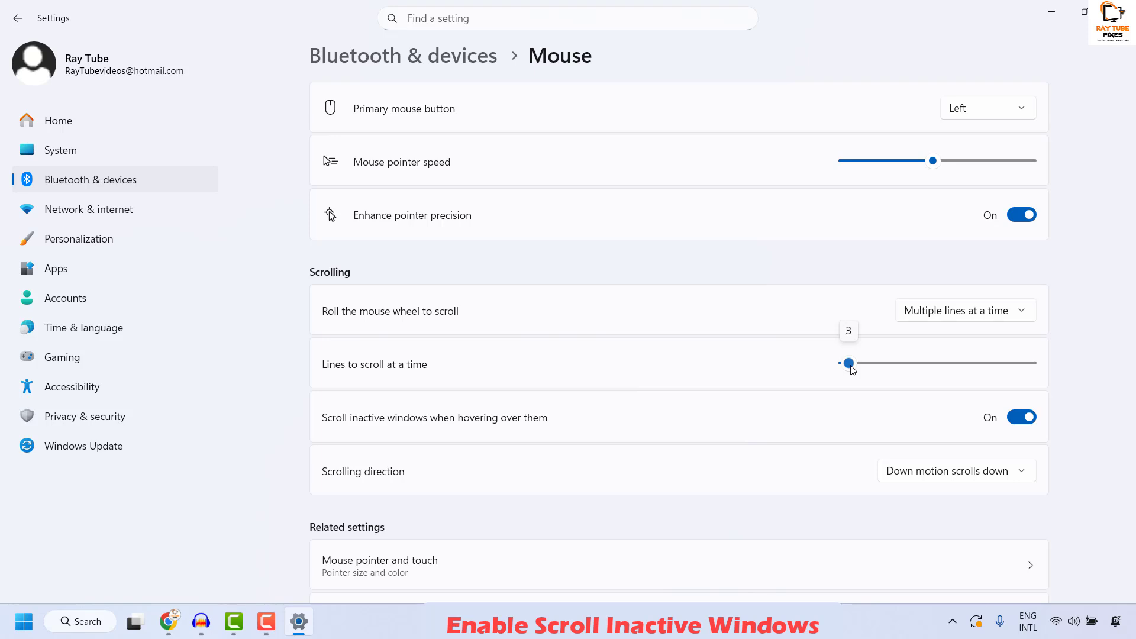
key("alt+F4")
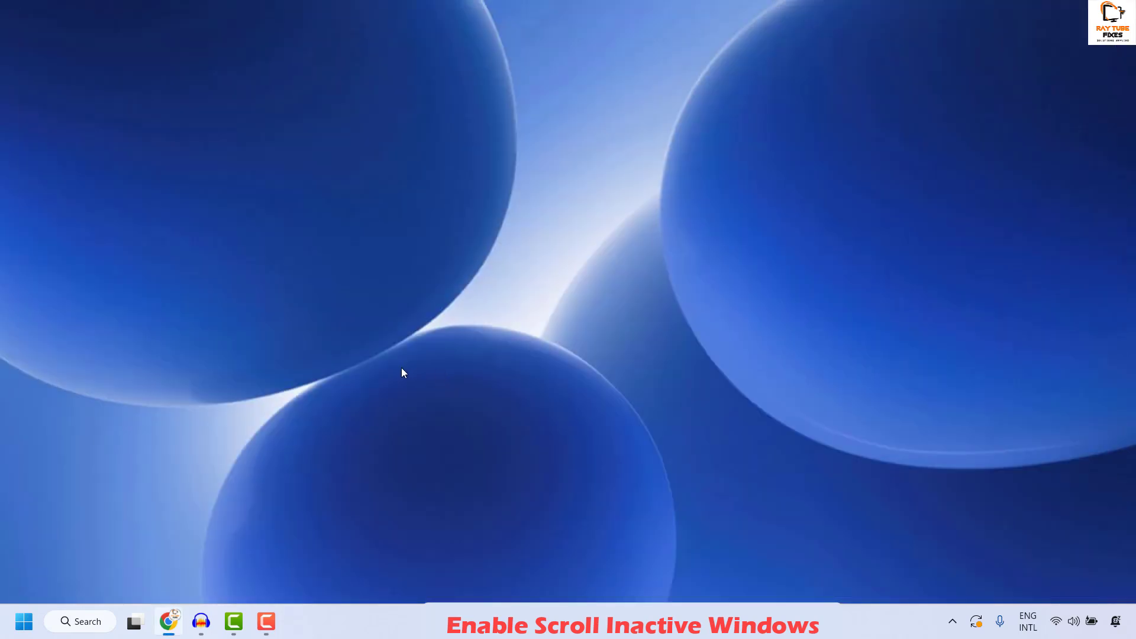